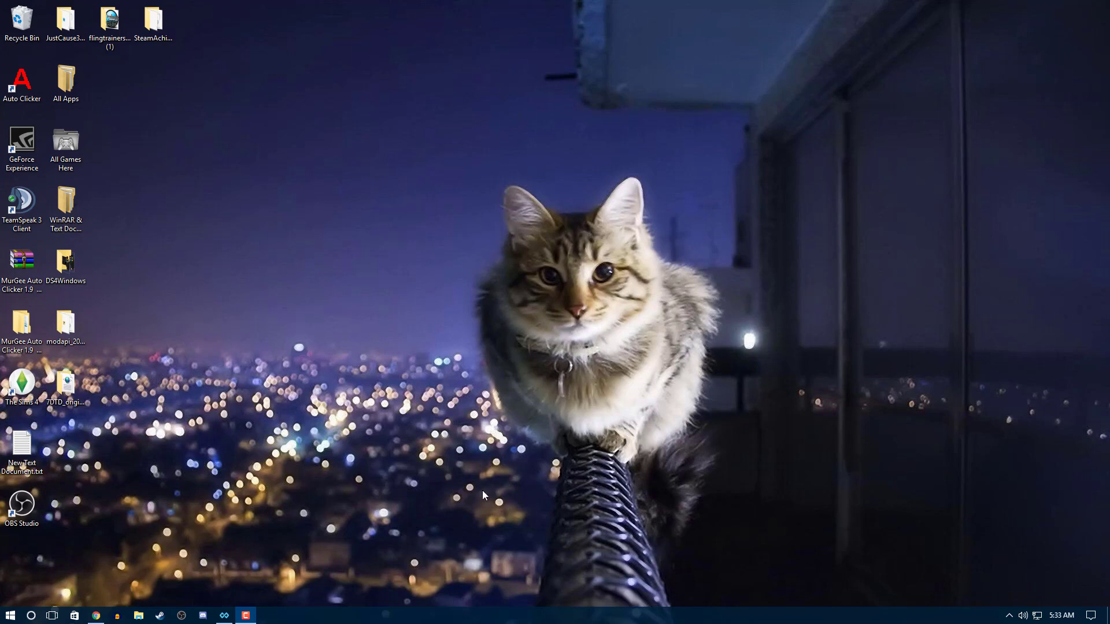
Open File Explorer at Quick access, close it, and bring up the Start menu app list.
left_click(138, 613)
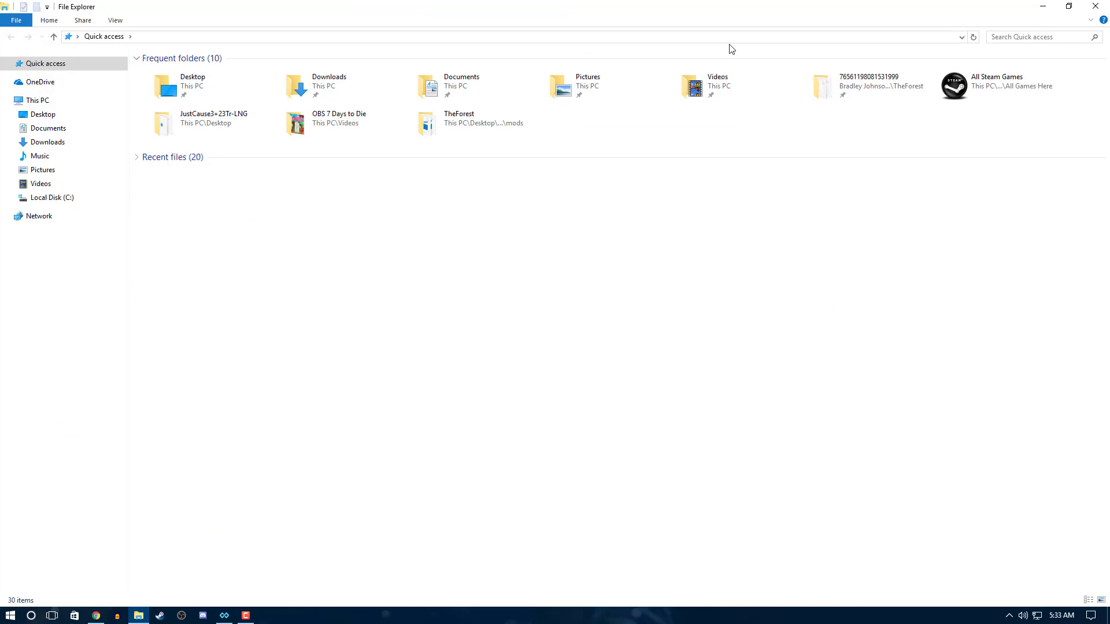
left_click(1095, 6)
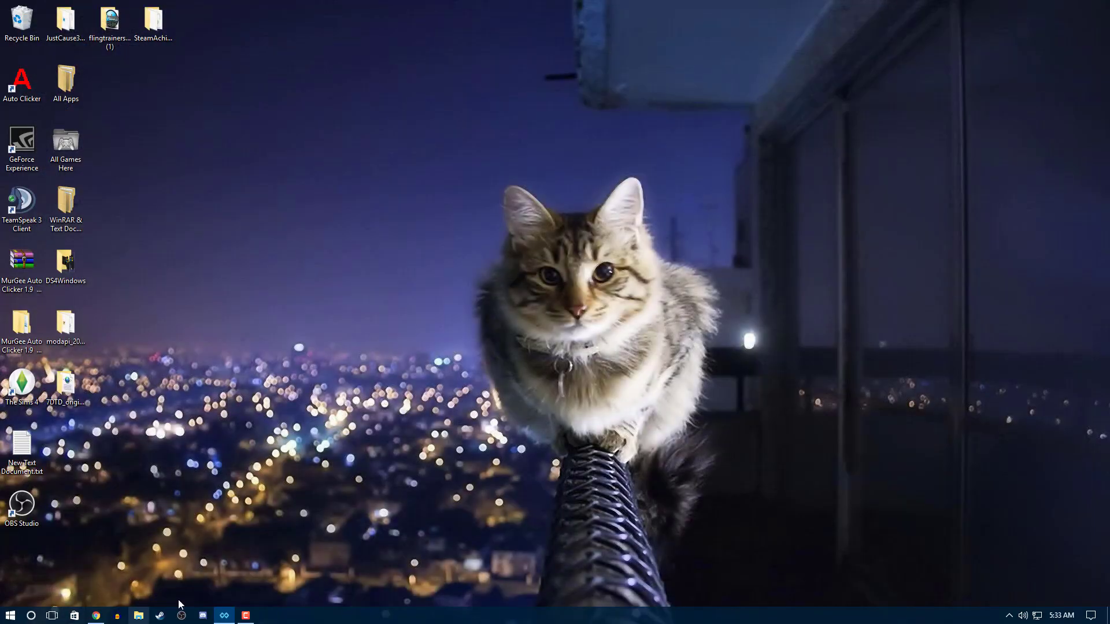
right_click(138, 615)
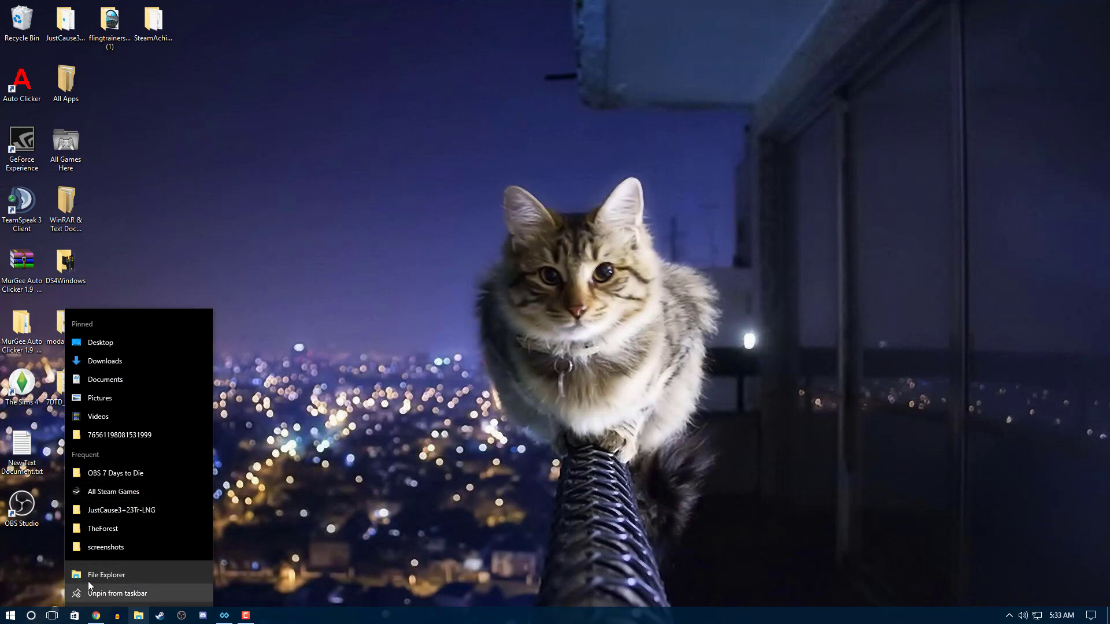
left_click(18, 606)
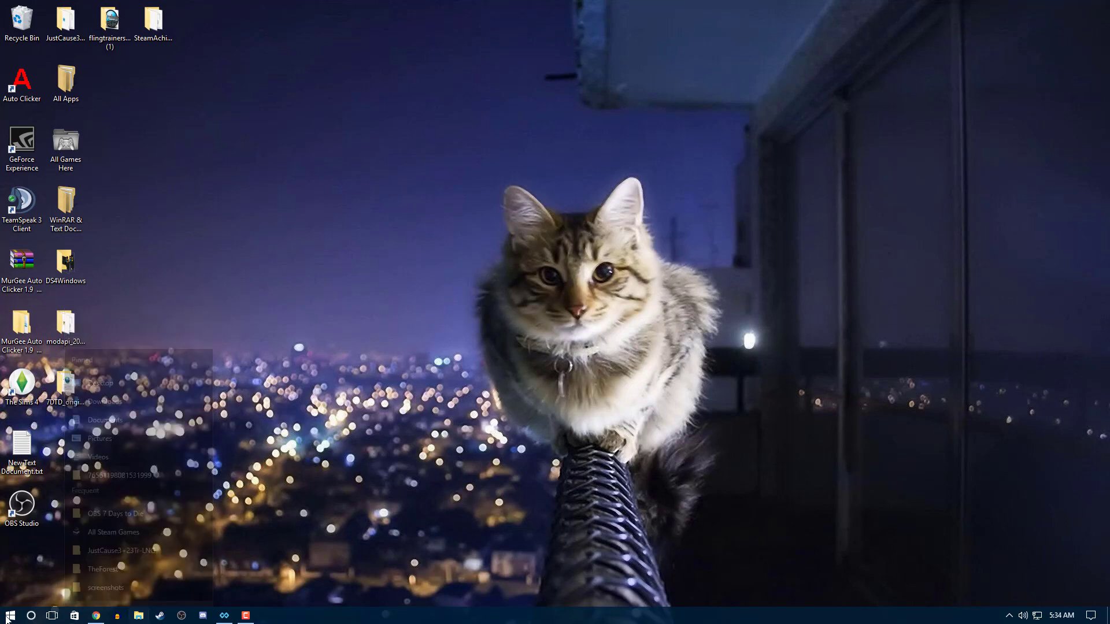
scroll(87, 416, "down", 8)
Open This PC and pin the ribbon so its full command set stays expanded.
left_click(644, 333)
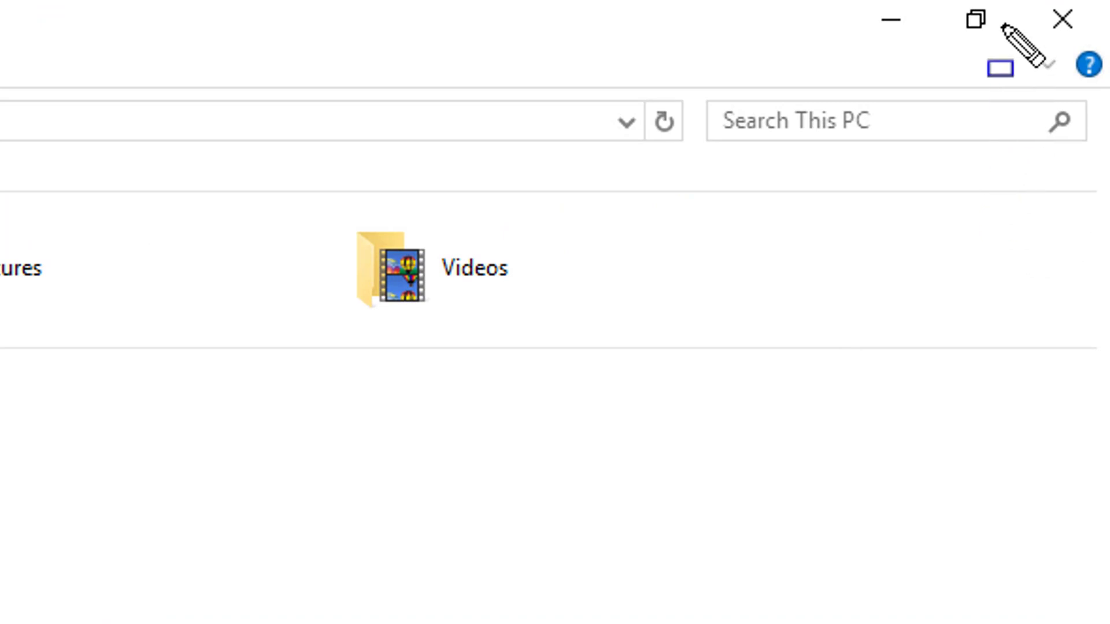
mouse_move(993, 47)
left_mouse_down()
mouse_move(1072, 72)
mouse_move(1105, 123)
left_mouse_up()
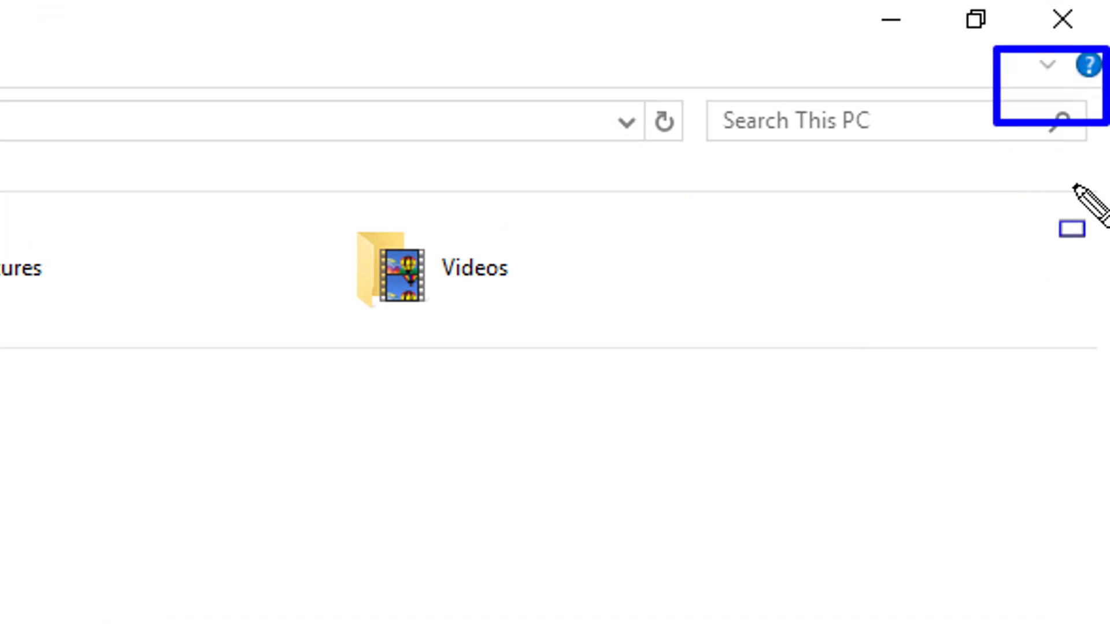
key("Escape")
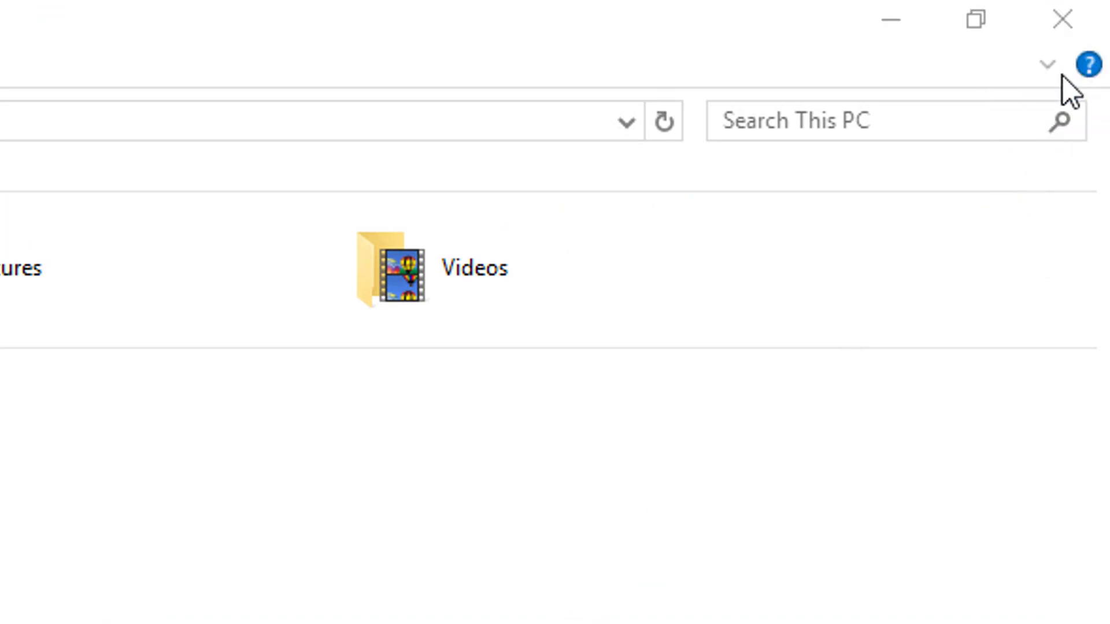
left_click(1047, 64)
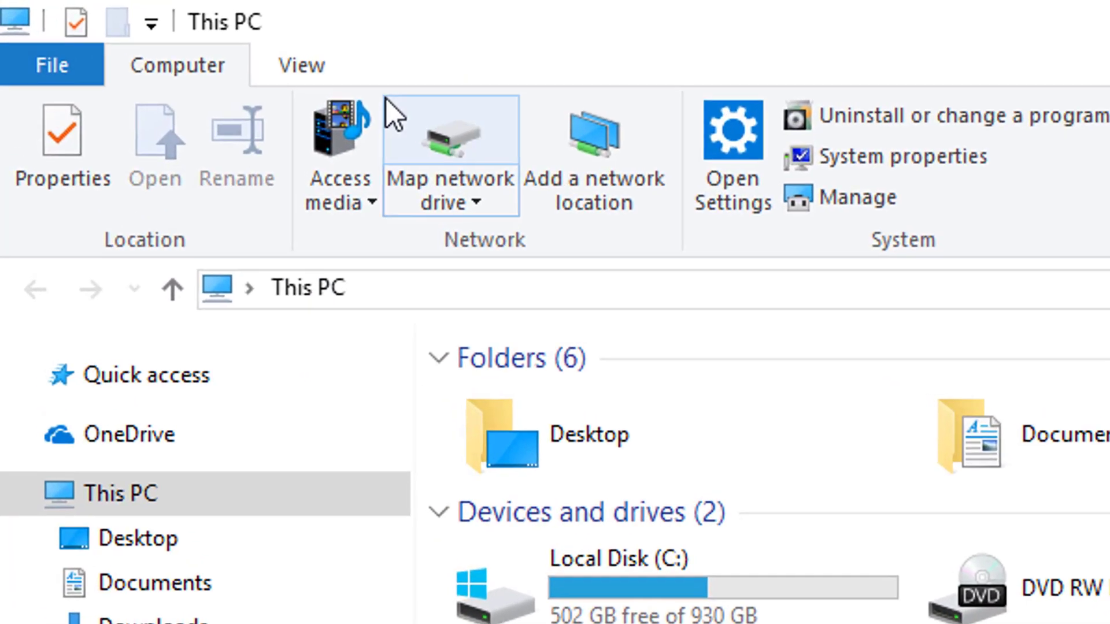
In the View options, untick Hidden items and File name extensions.
left_click_drag(124, 28, 100, 22)
left_click_drag(322, 69, 243, 111)
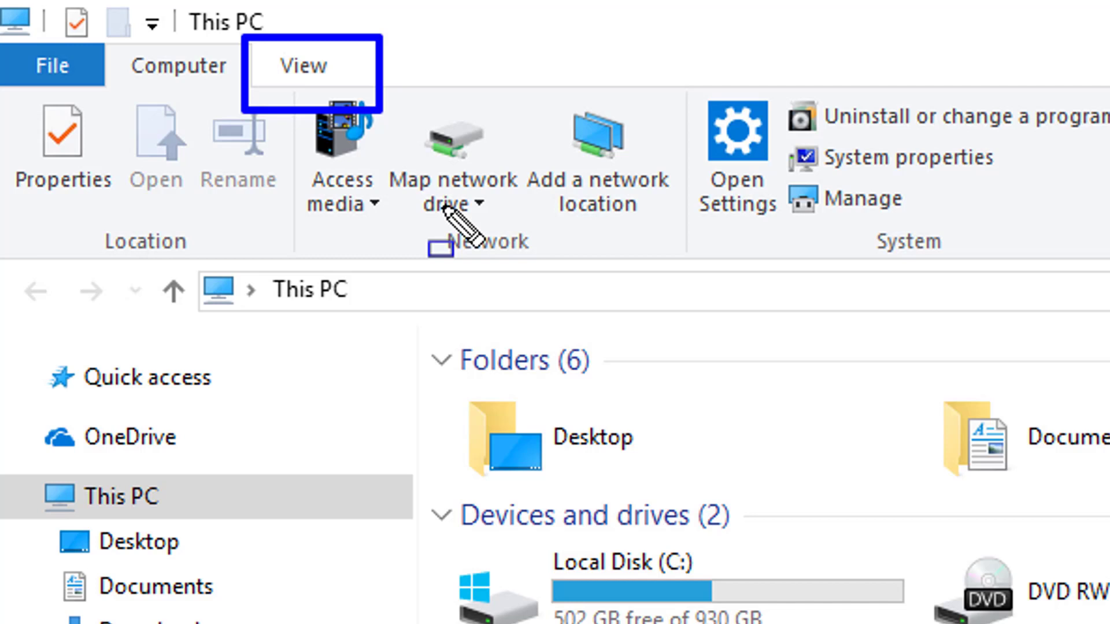
key("Escape")
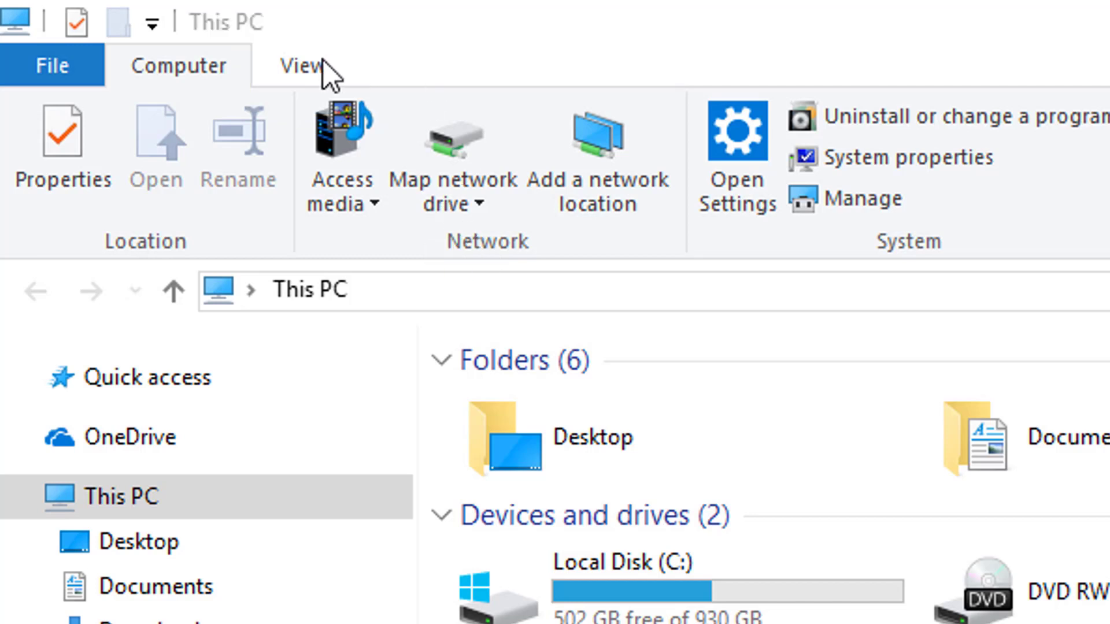
left_click(307, 65)
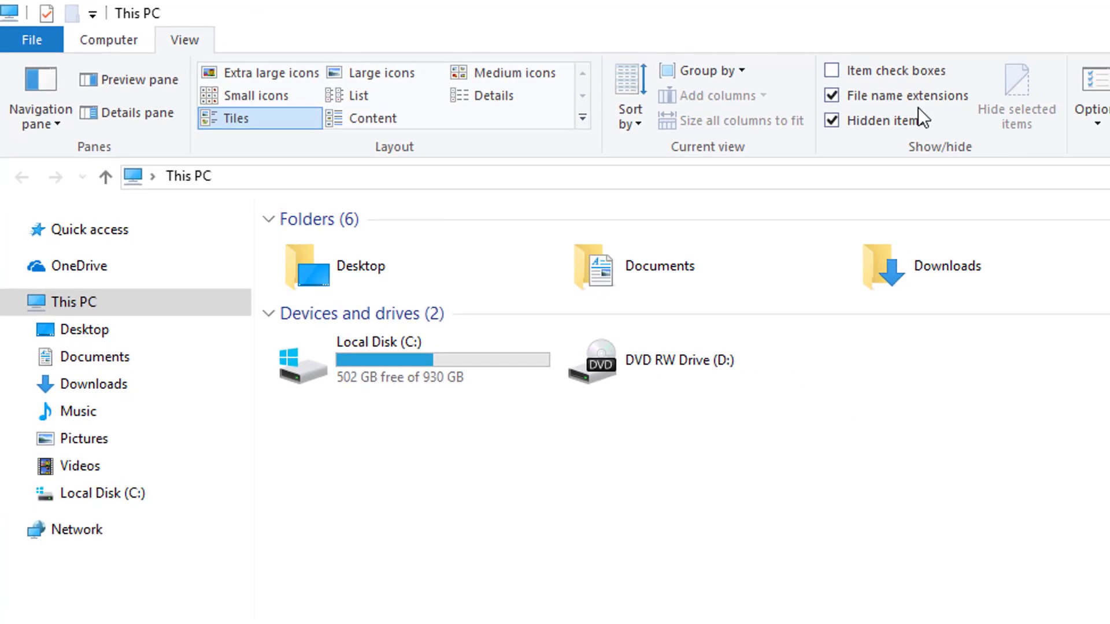
left_click(831, 120)
left_click(831, 95)
Tick Hidden items and File name extensions again so both show in listings.
left_click_drag(812, 26, 948, 219)
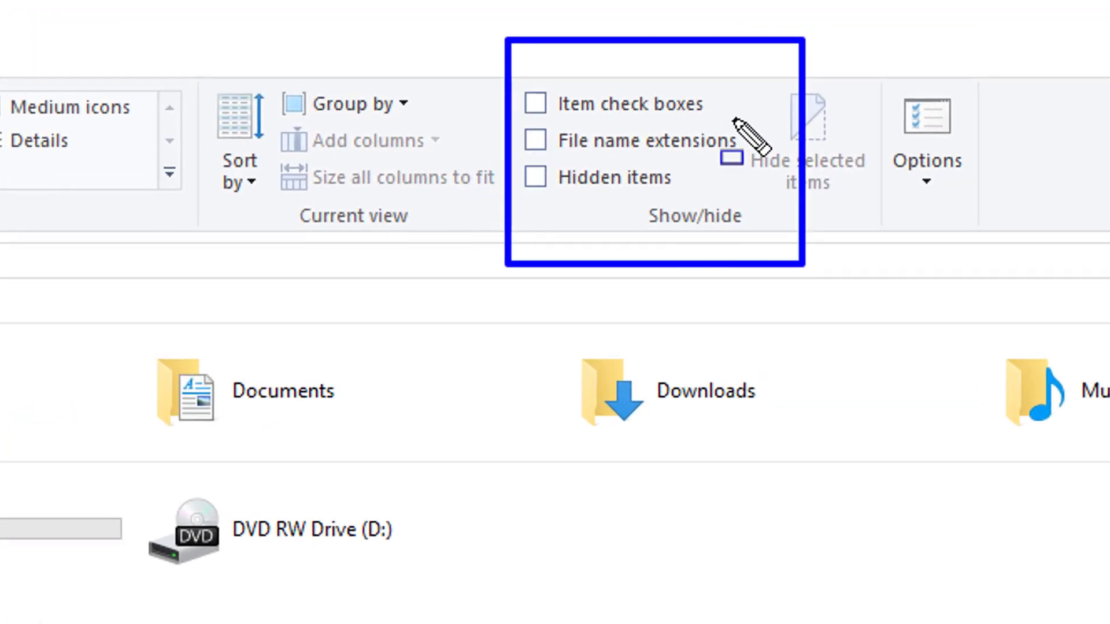
mouse_move(746, 122)
left_mouse_down()
mouse_move(543, 234)
mouse_move(509, 235)
left_mouse_up()
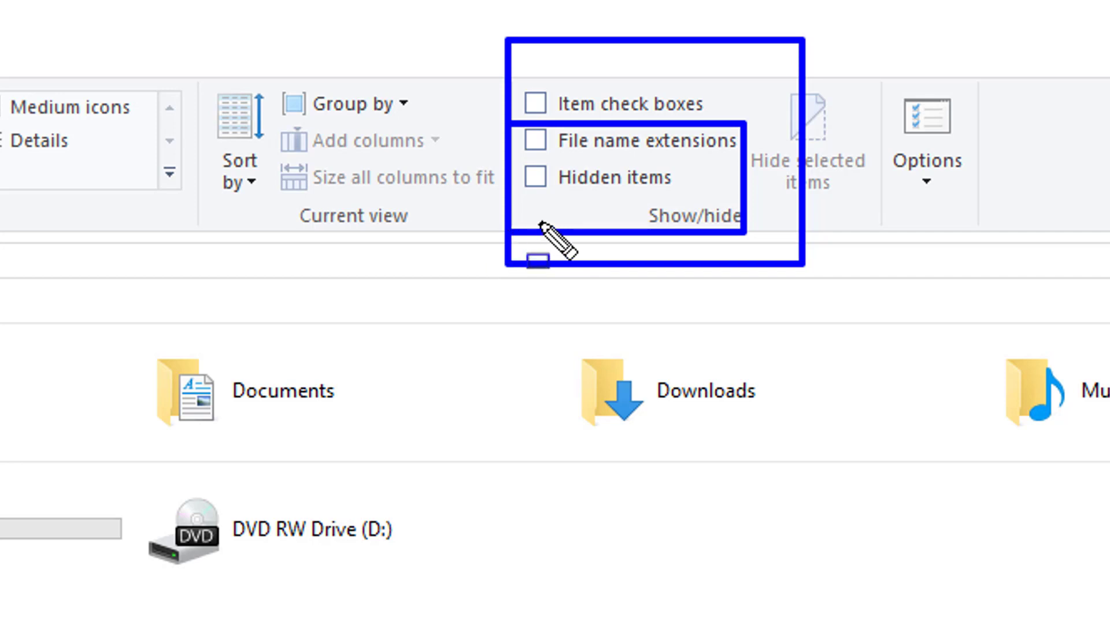
key("e")
key("Escape")
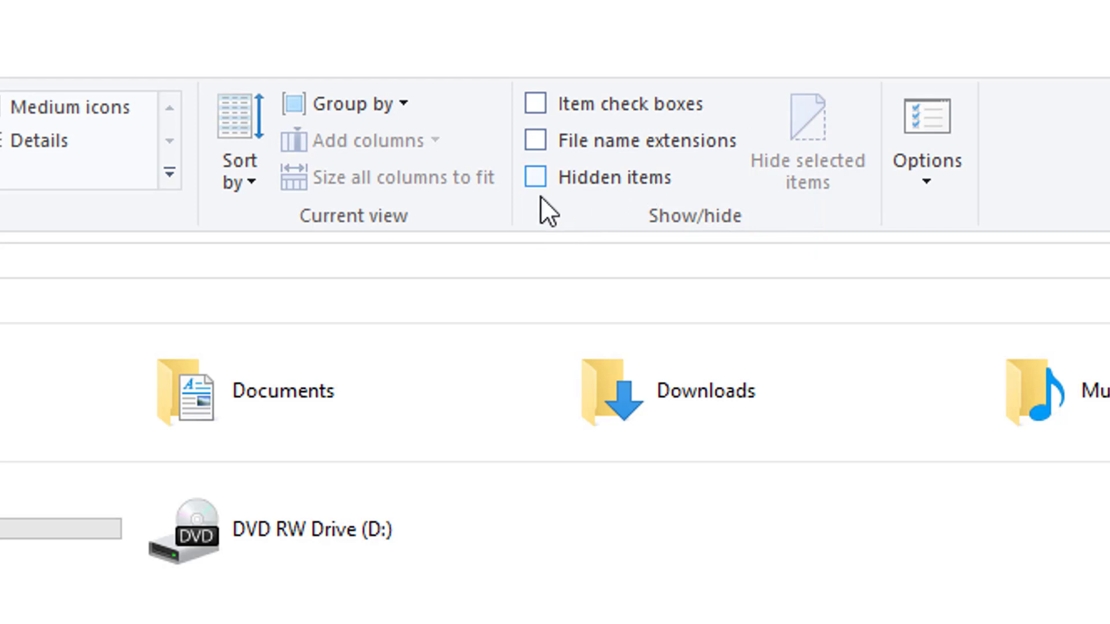
left_click(537, 182)
left_click(540, 143)
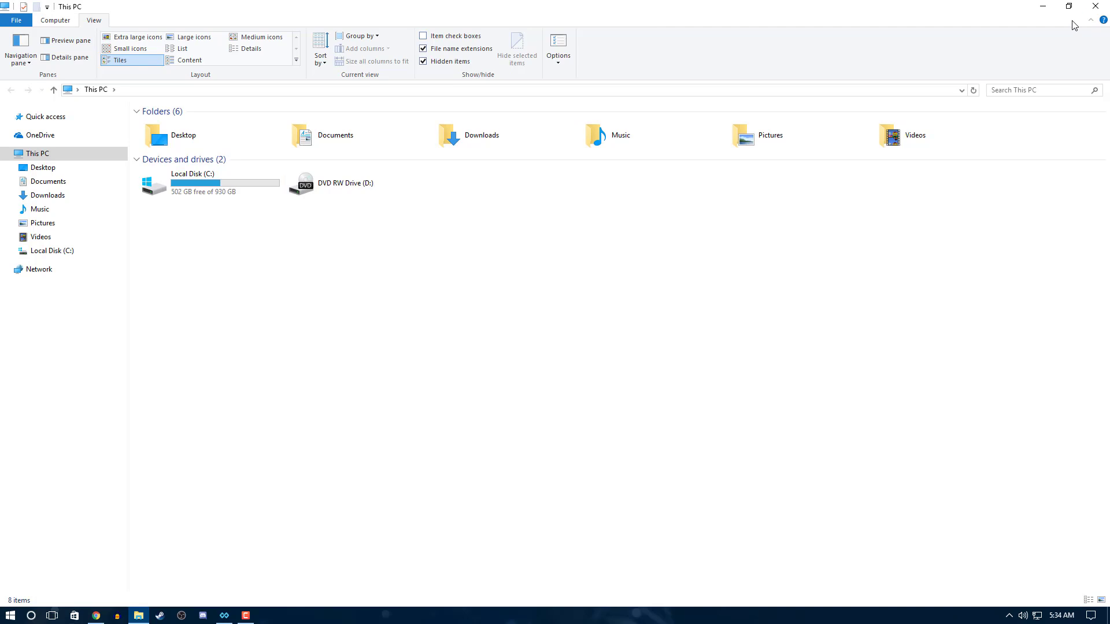
Collapse the ribbon and browse Local Disk (C:) then Users into the user's home folder.
left_click(1090, 21)
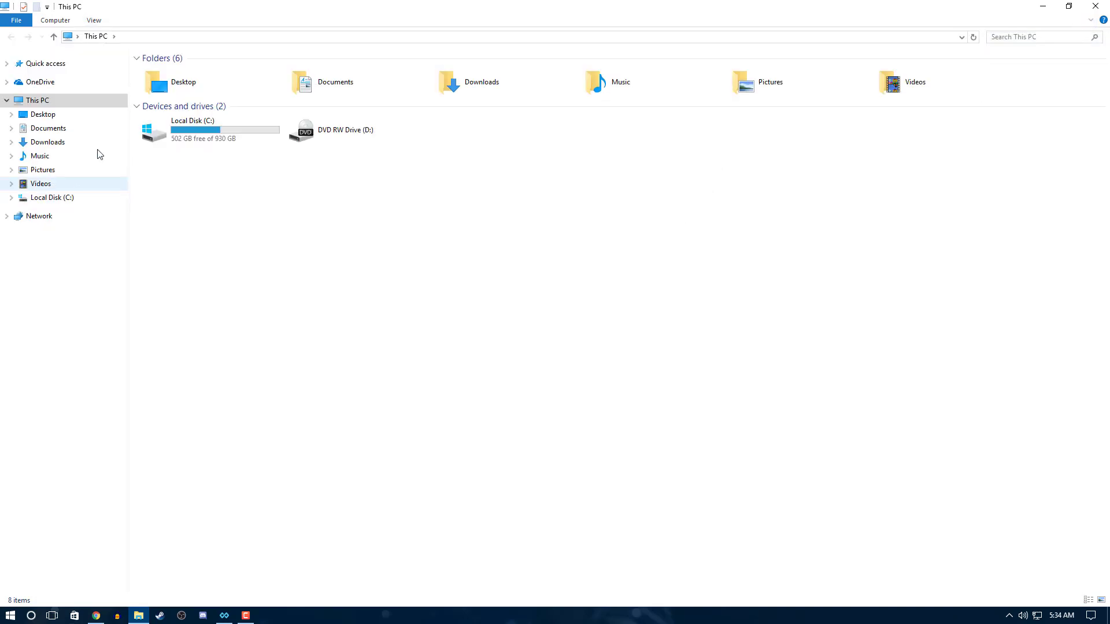
mouse_move(198, 122)
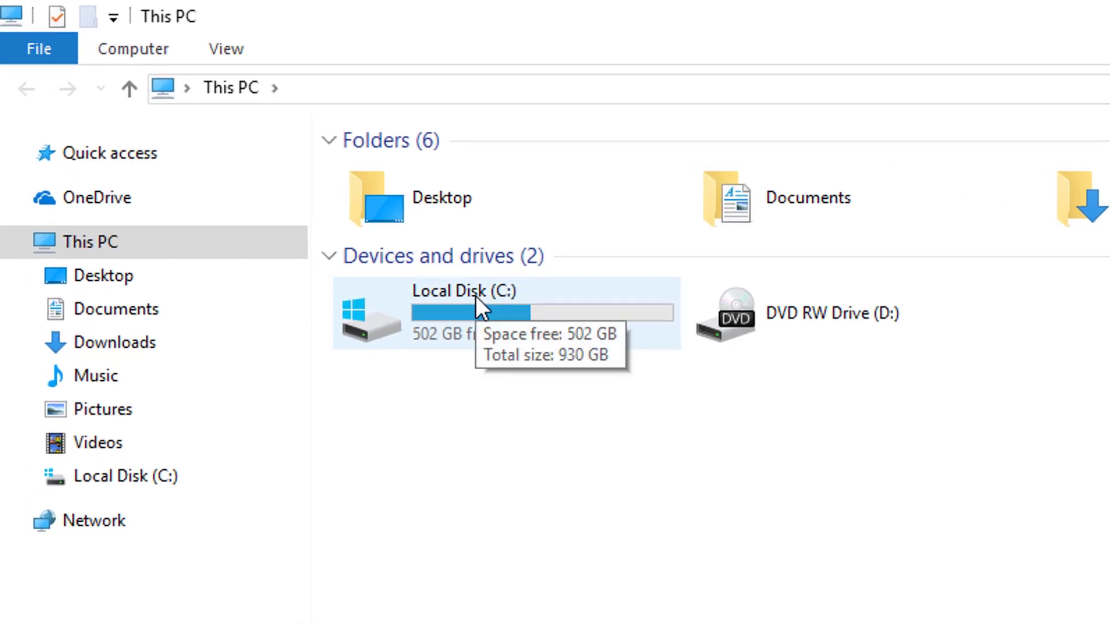
double_click(475, 296)
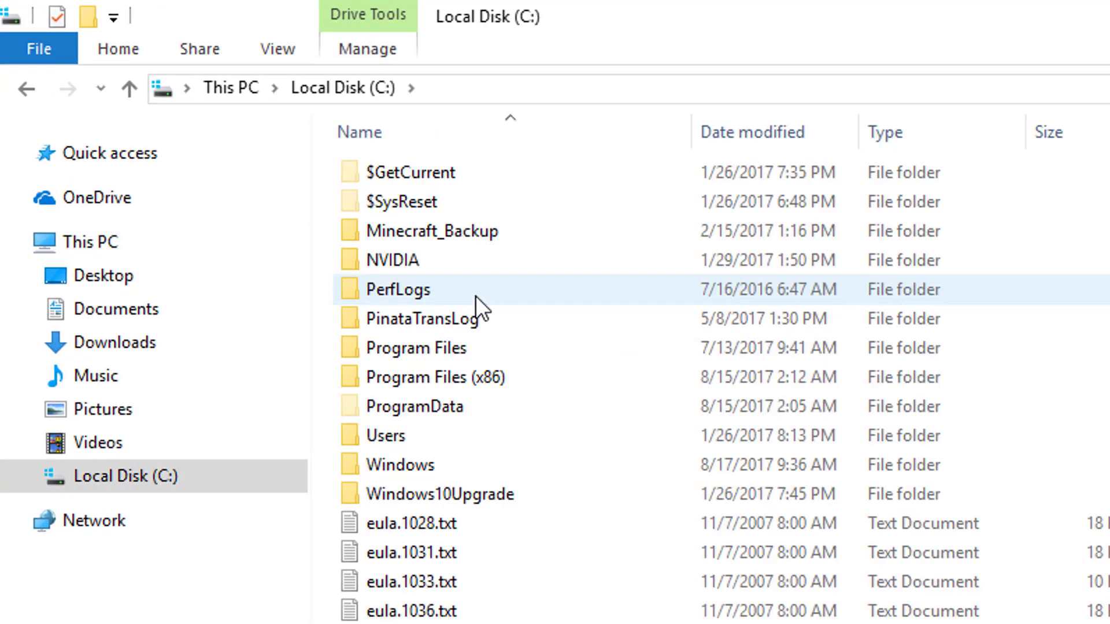
mouse_move(406, 445)
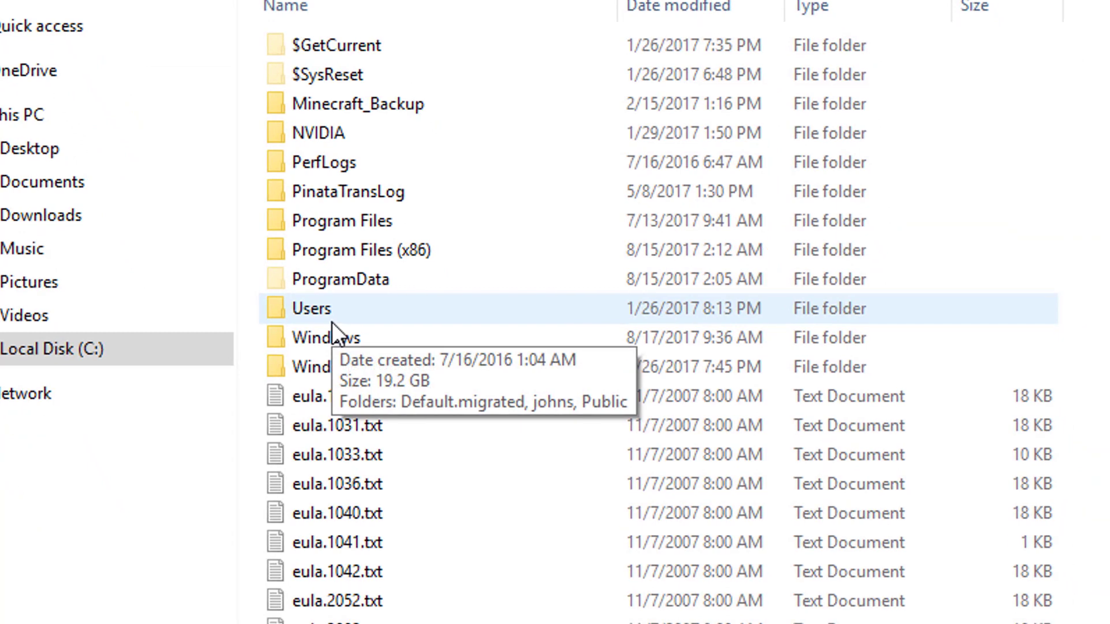
double_click(332, 322)
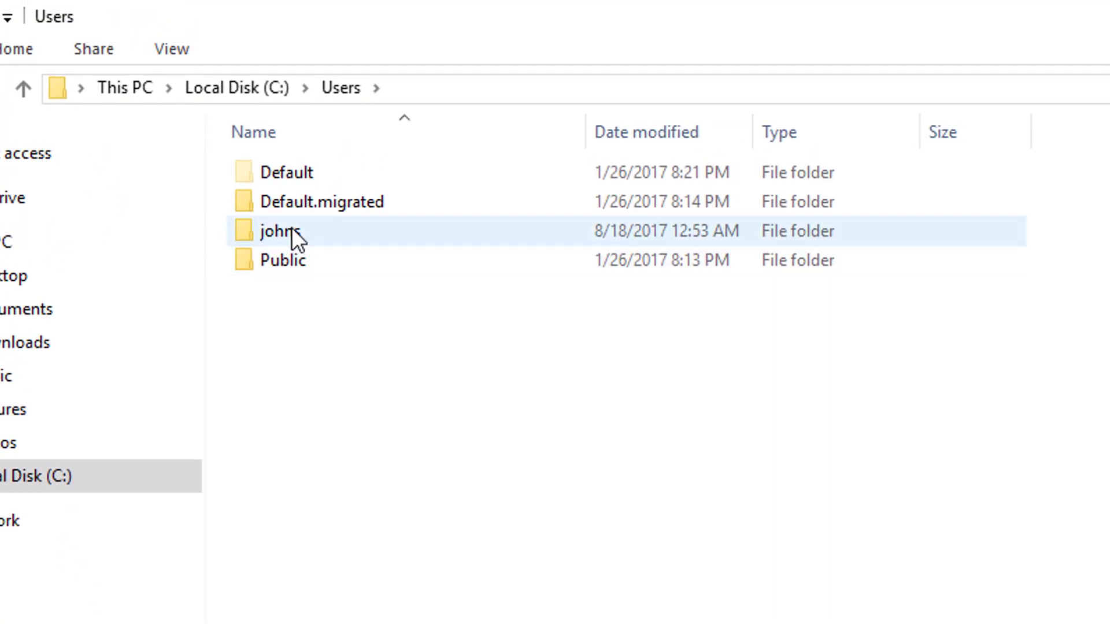
mouse_move(297, 236)
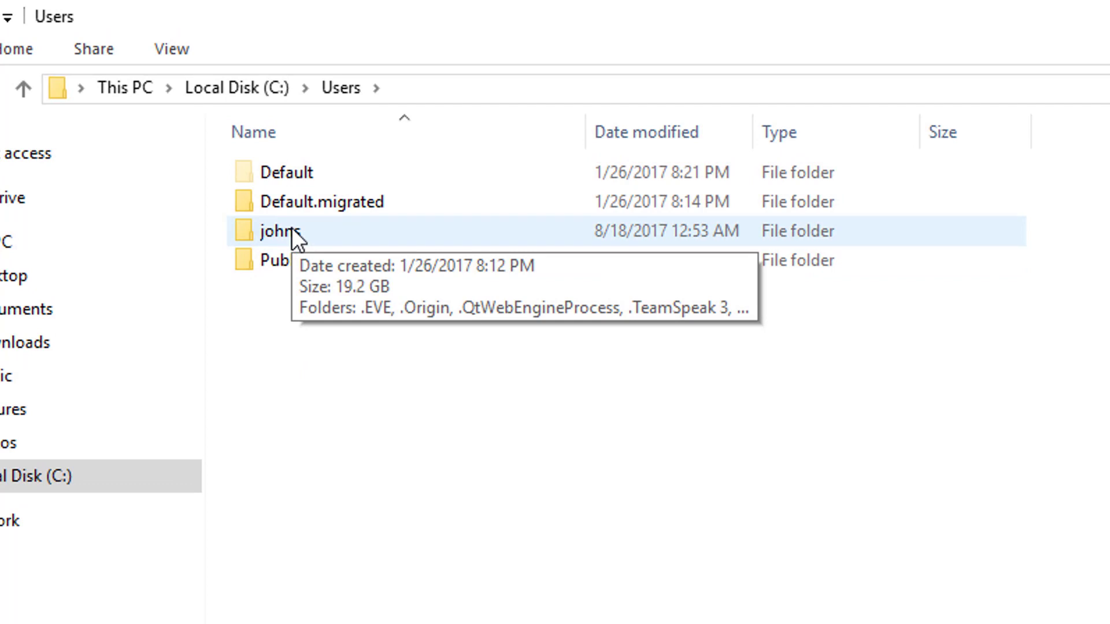
mouse_move(370, 246)
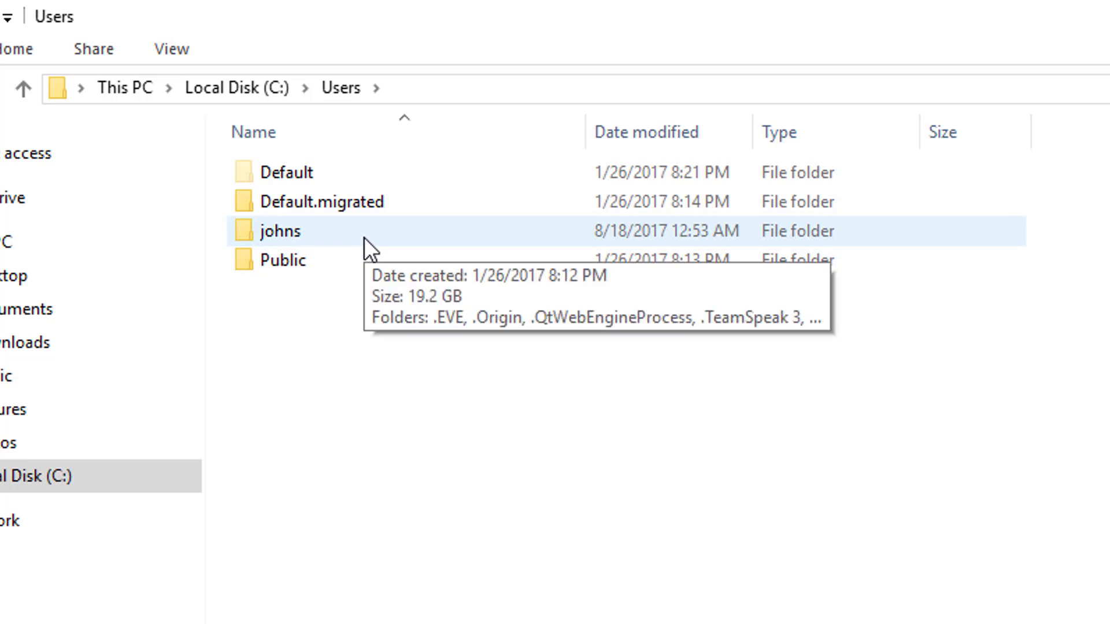
double_click(365, 235)
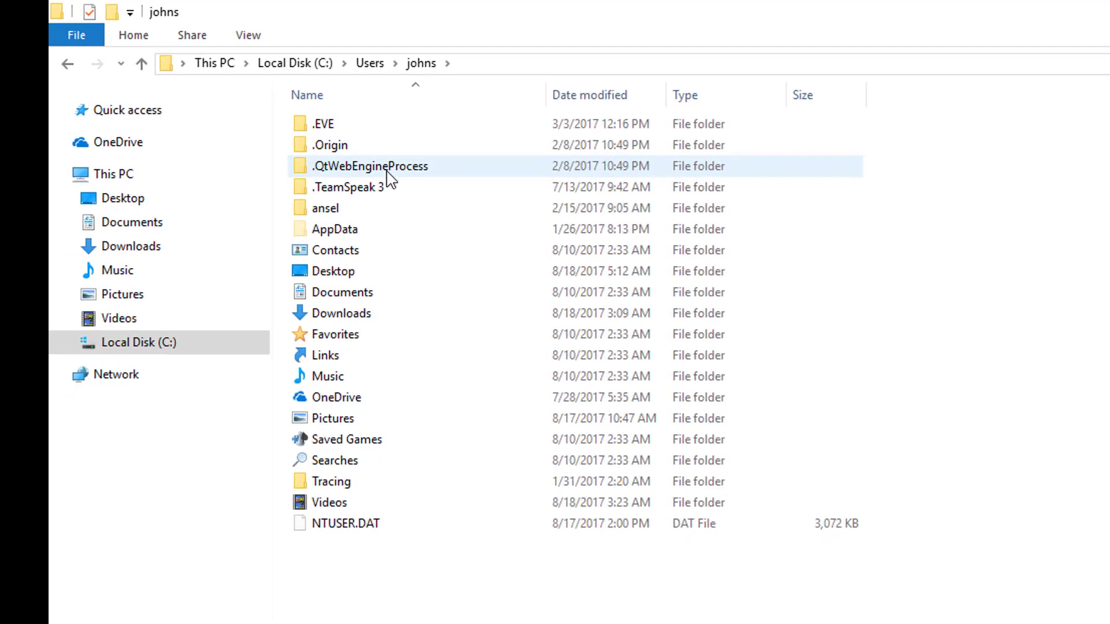
Toggle Hidden items off and back on so AppData and NTUSER.DAT appear.
mouse_move(342, 225)
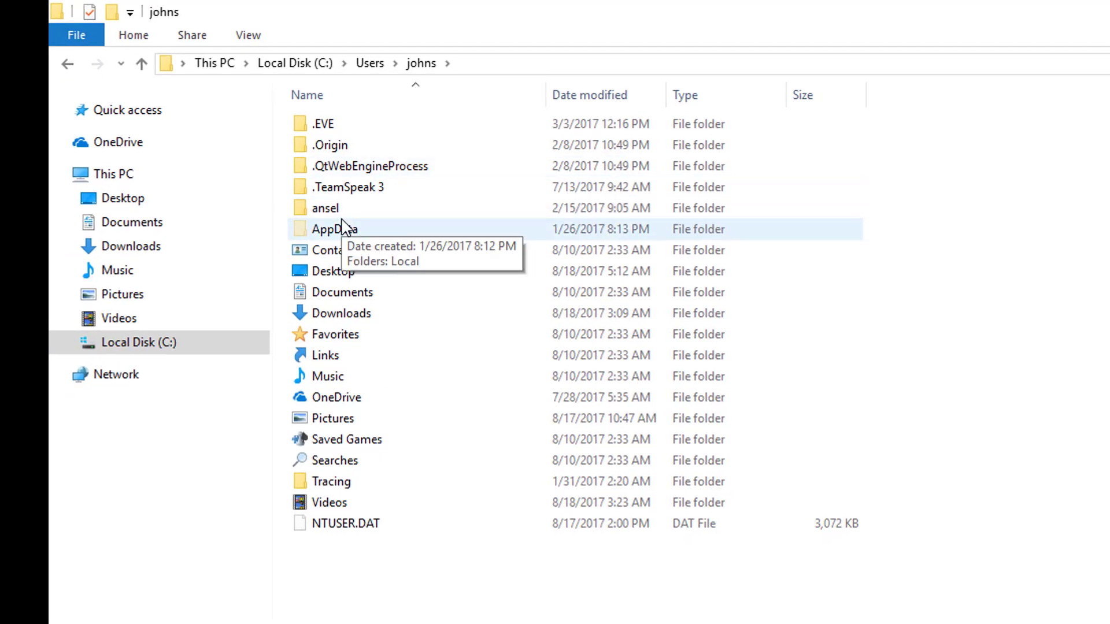
left_click_drag(278, 221, 376, 237)
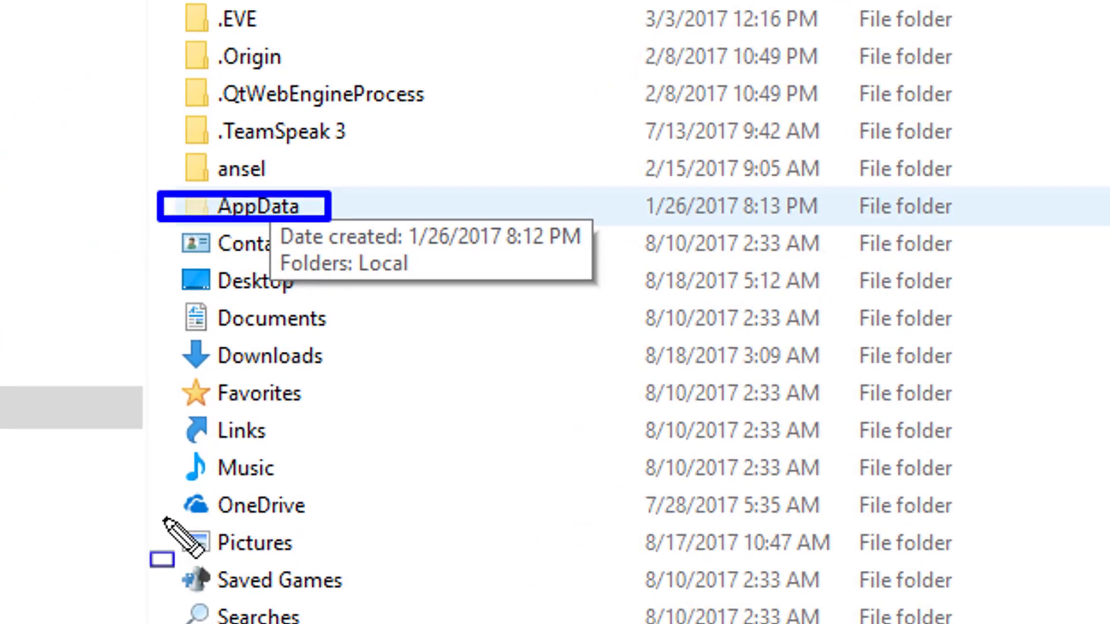
key("e")
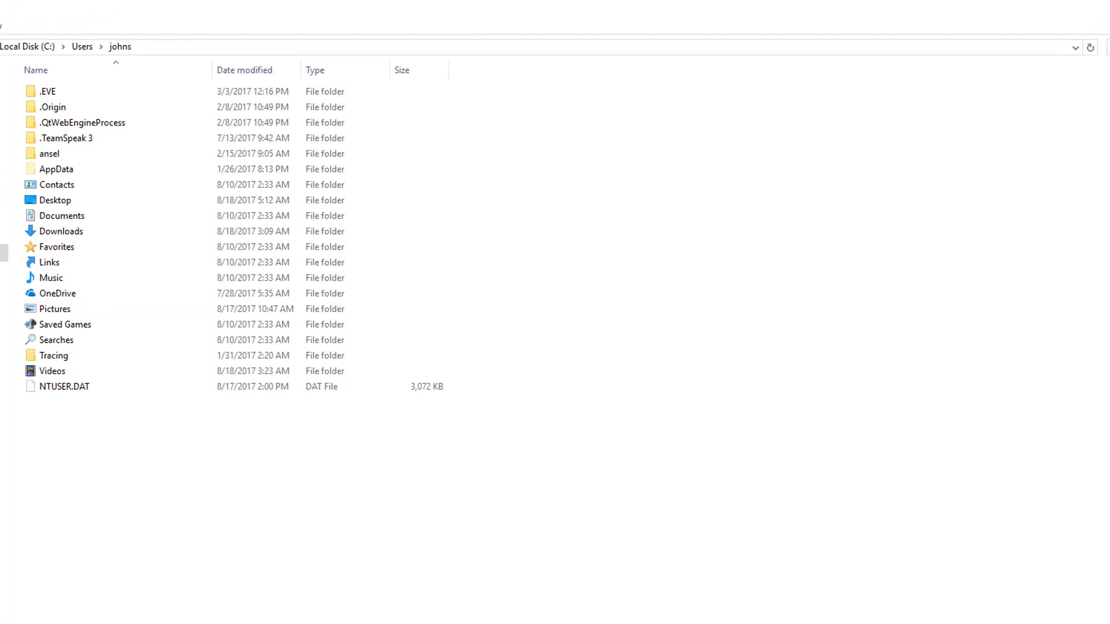
left_click(507, 21)
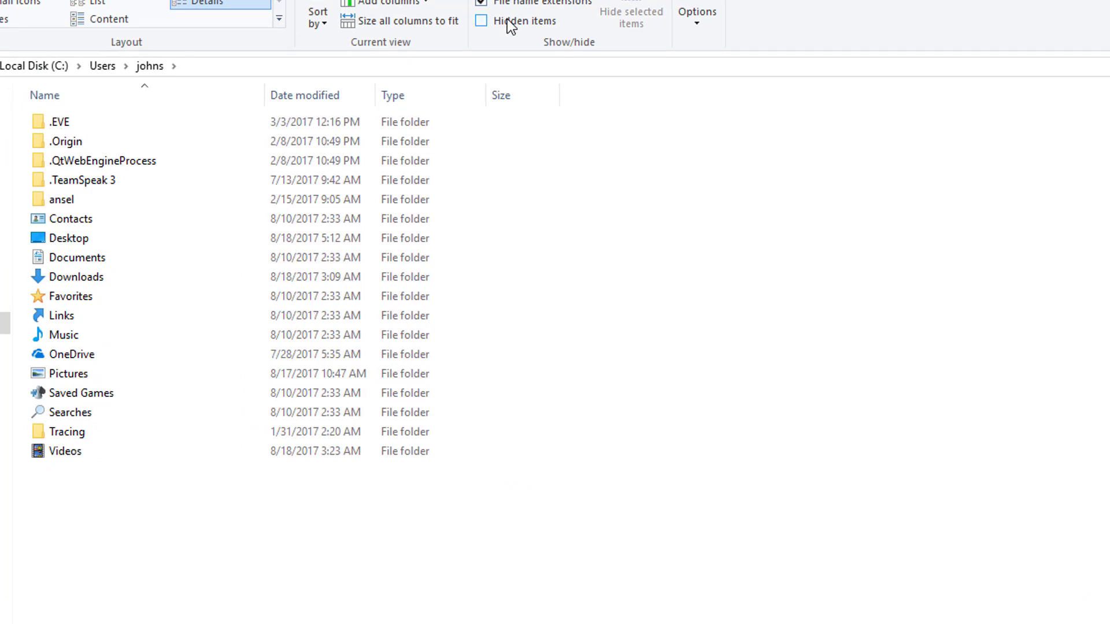
left_click(507, 20)
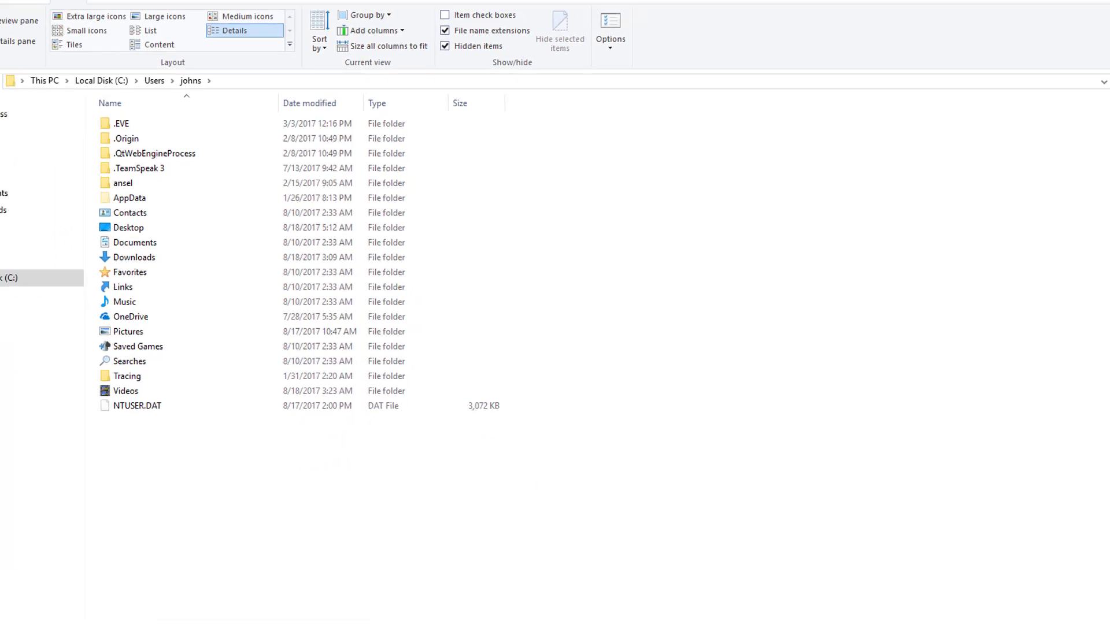
left_click(1090, 20)
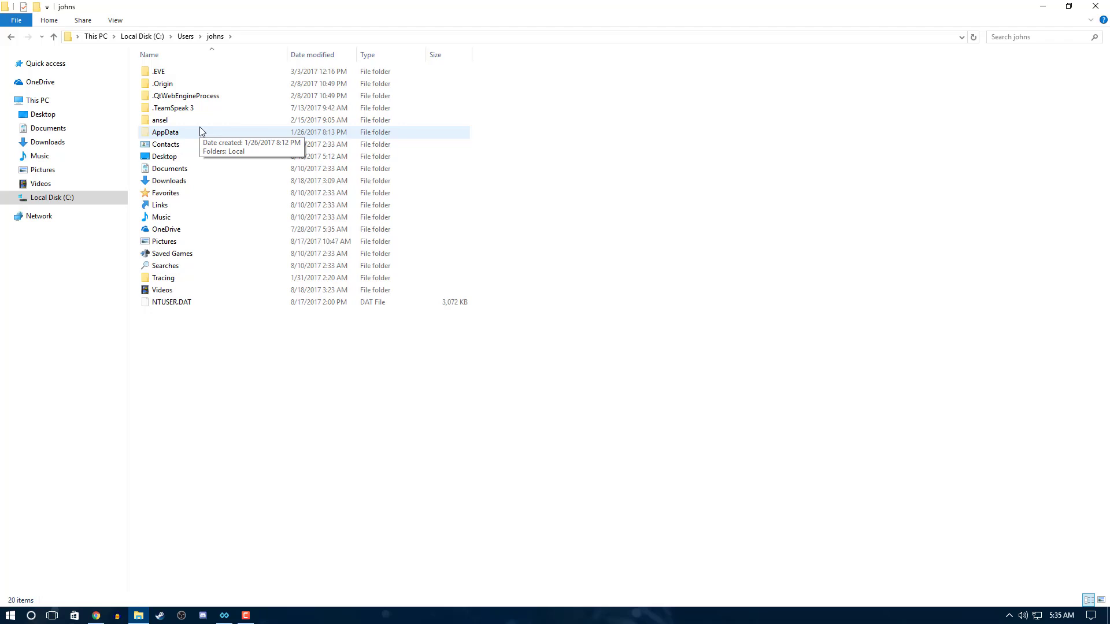
Go into AppData, LocalLow, Monomi Park and Slime Rancher to reveal the two .sav files.
double_click(197, 133)
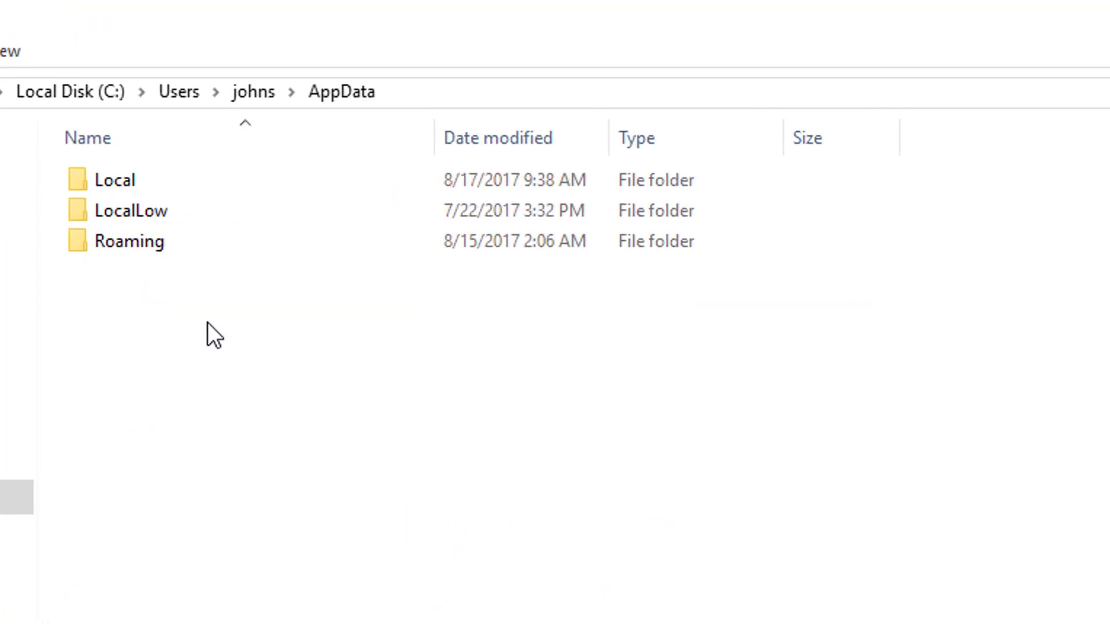
double_click(208, 210)
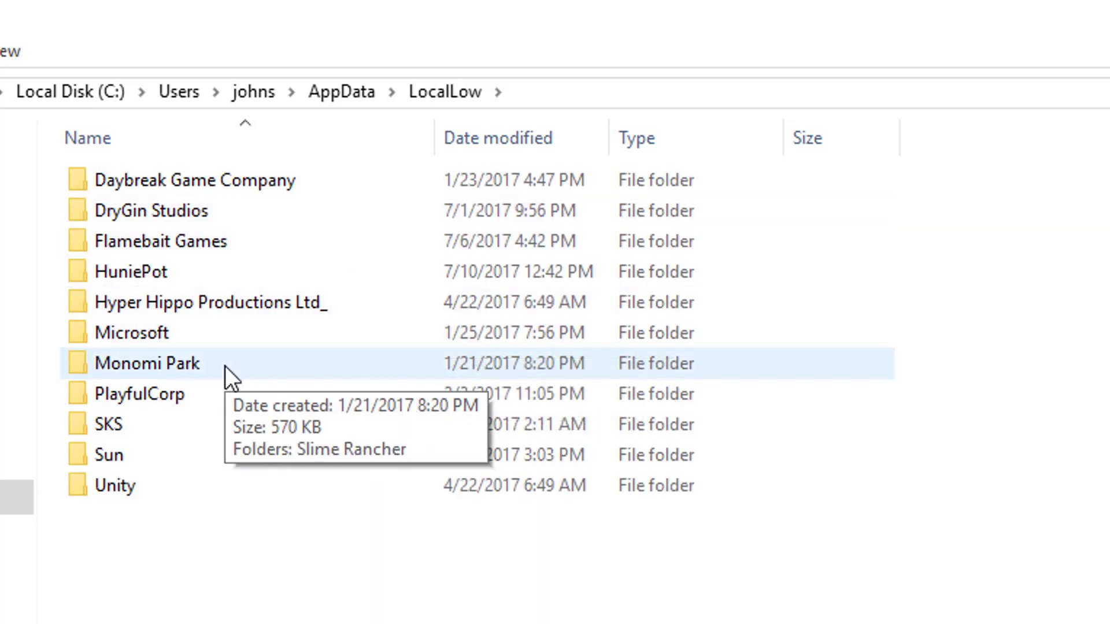
mouse_move(237, 345)
left_mouse_down()
mouse_move(58, 374)
mouse_move(45, 411)
mouse_move(58, 382)
left_mouse_up()
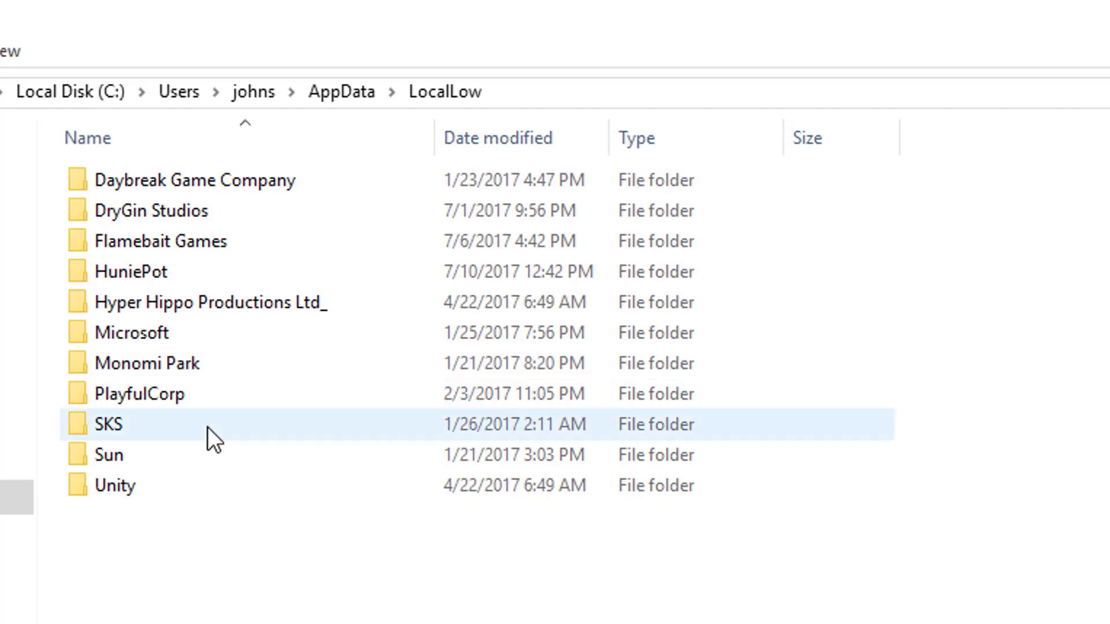
double_click(221, 374)
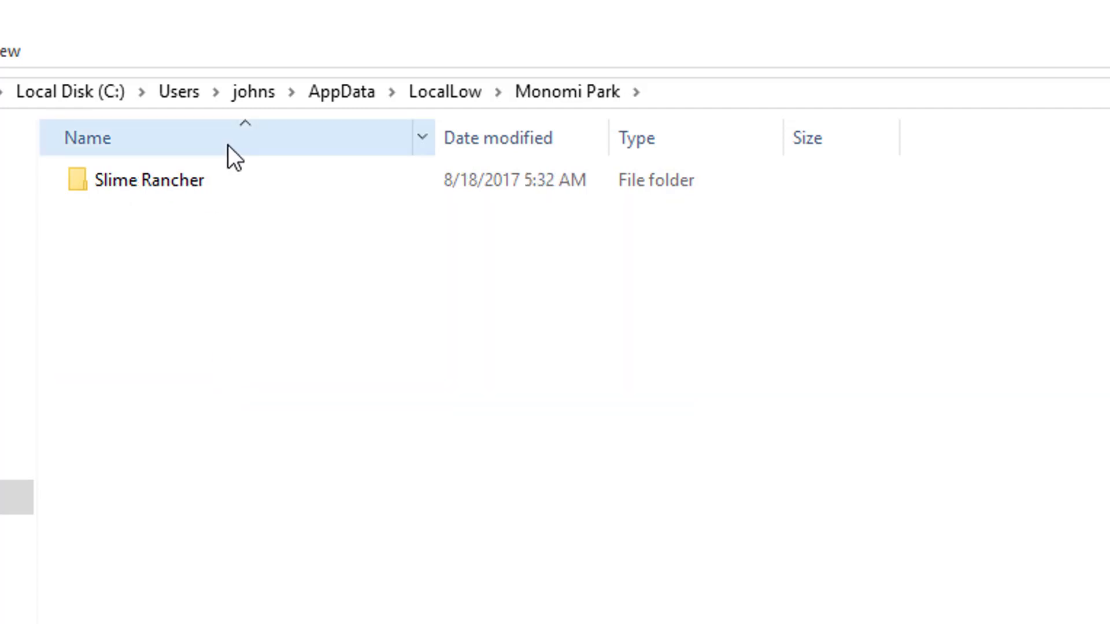
double_click(228, 172)
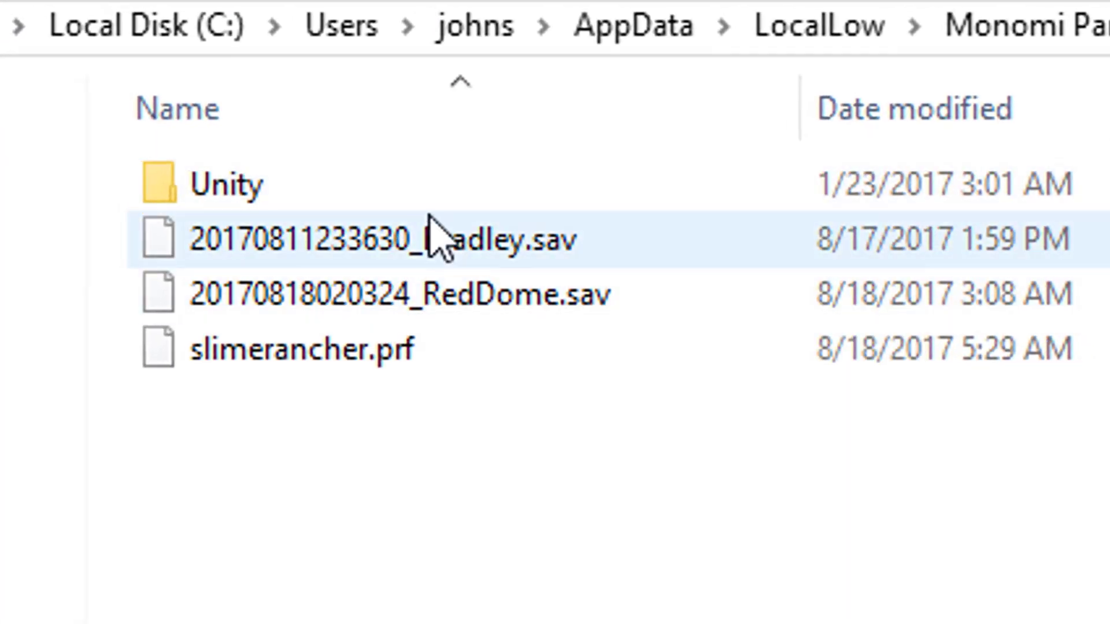
mouse_move(436, 238)
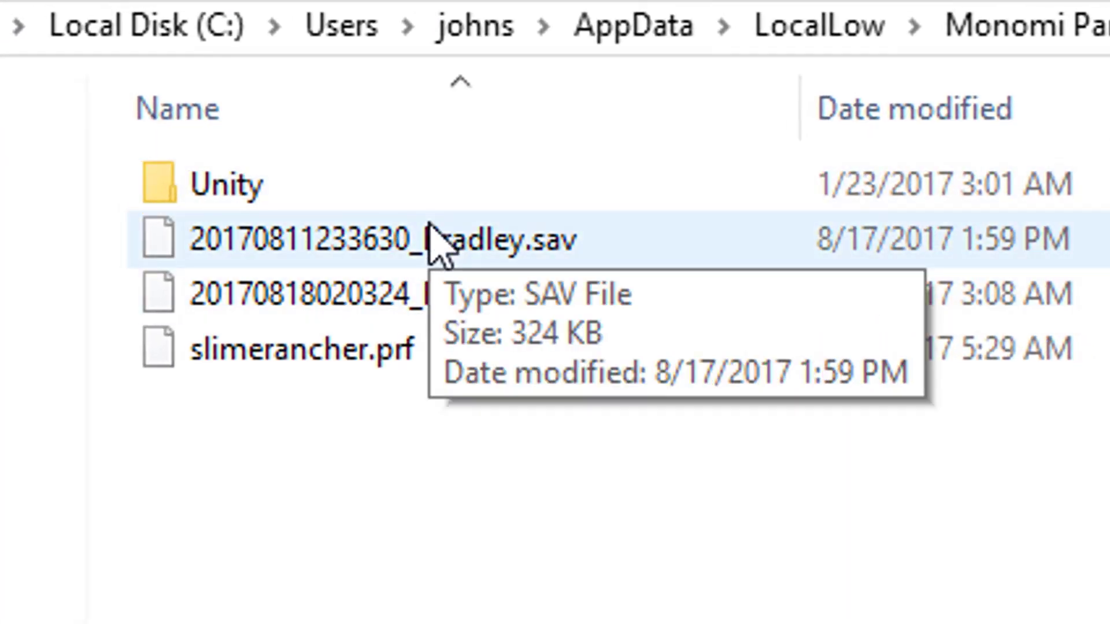
left_click_drag(104, 184, 715, 434)
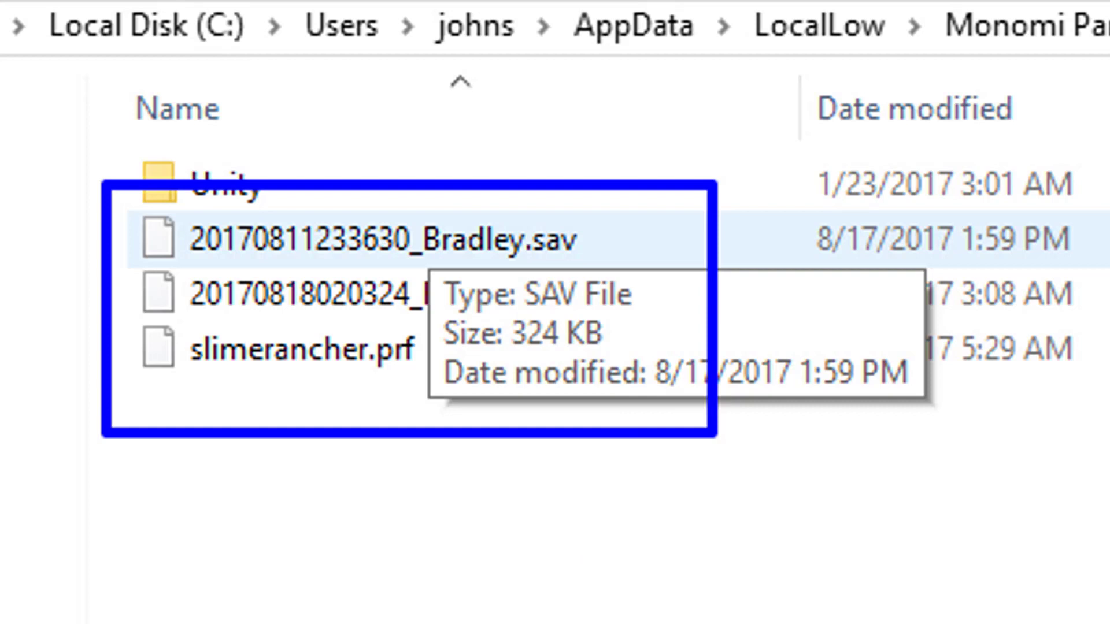
key("Escape")
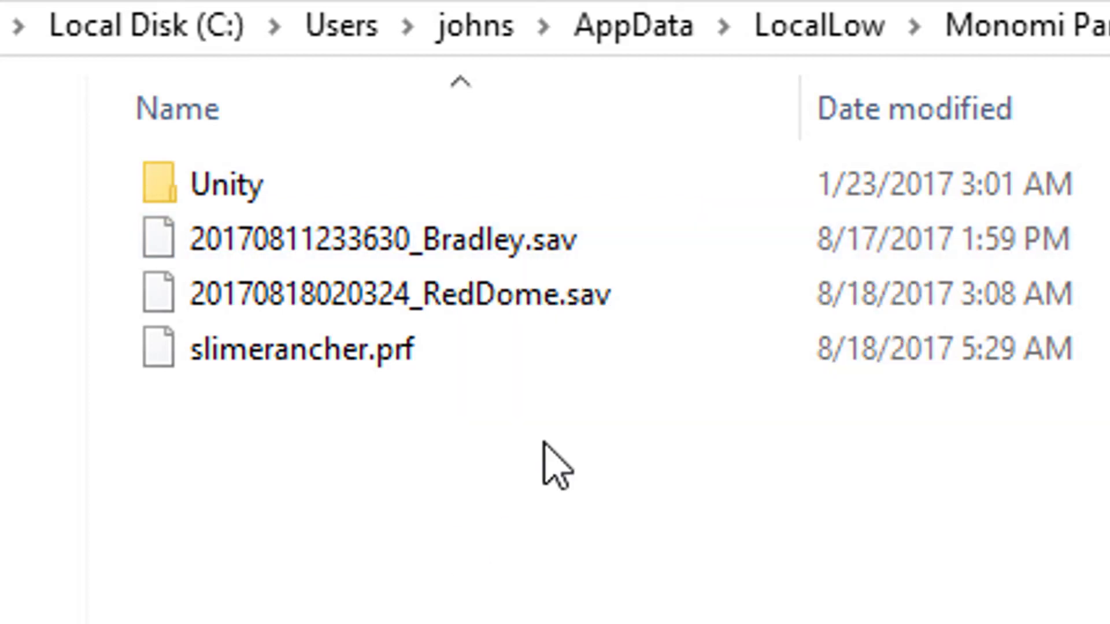
left_click_drag(317, 266, 30, 118)
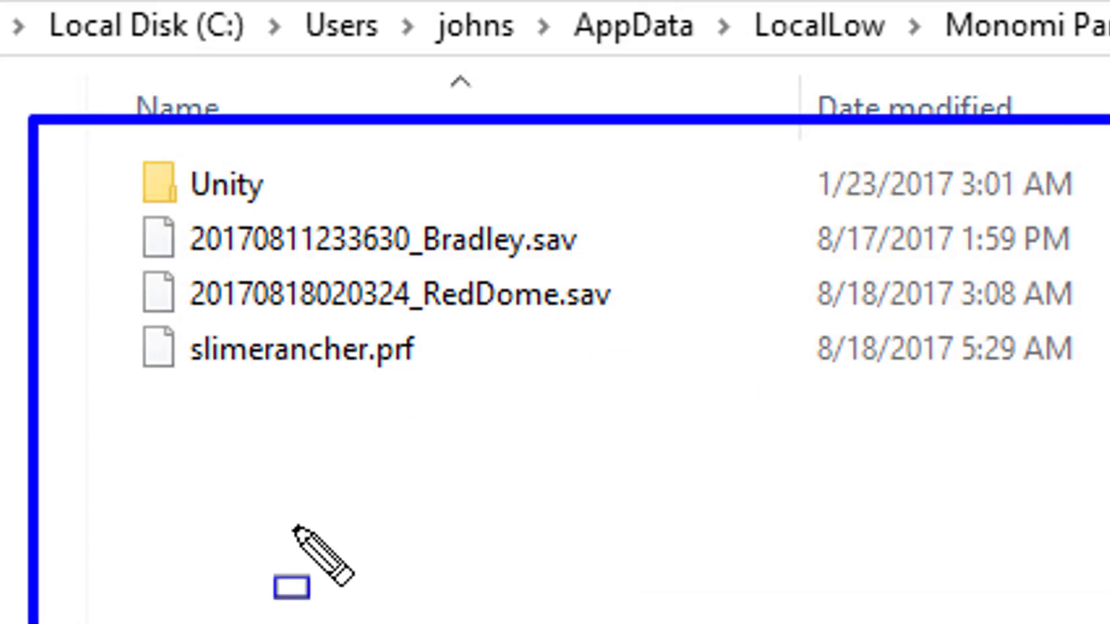
mouse_move(685, 532)
left_mouse_down()
mouse_move(23, 55)
mouse_move(88, 153)
left_mouse_up()
key("Escape")
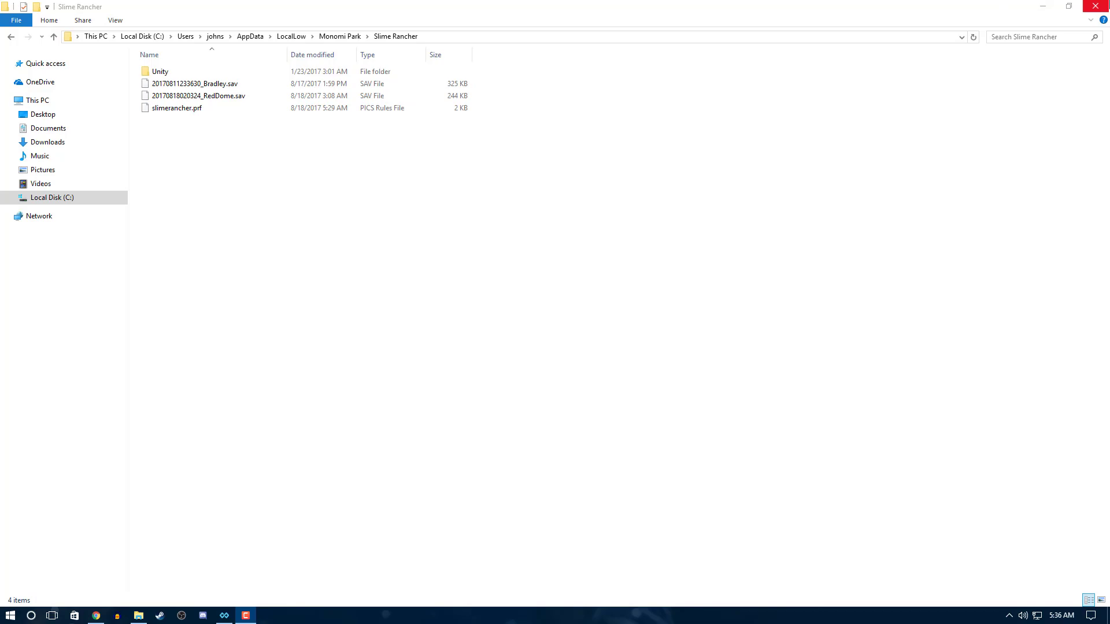
Minimize Explorer, launch Slime Rancher from Steam's taskbar jump list, and Alt+Tab to the desktop.
left_click(1042, 6)
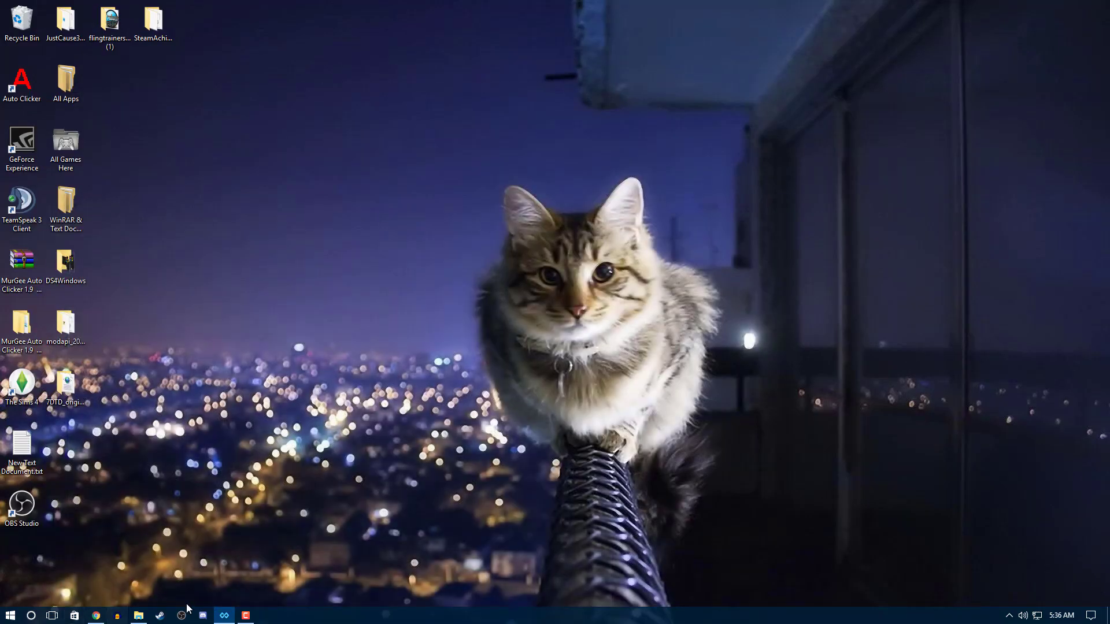
right_click(160, 615)
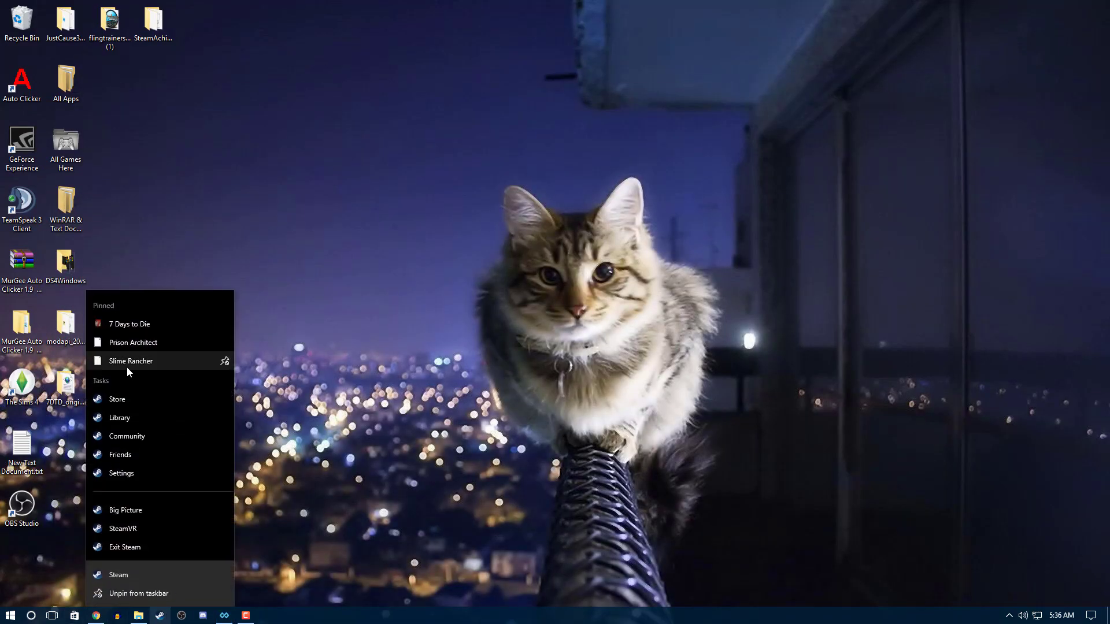
left_click(126, 365)
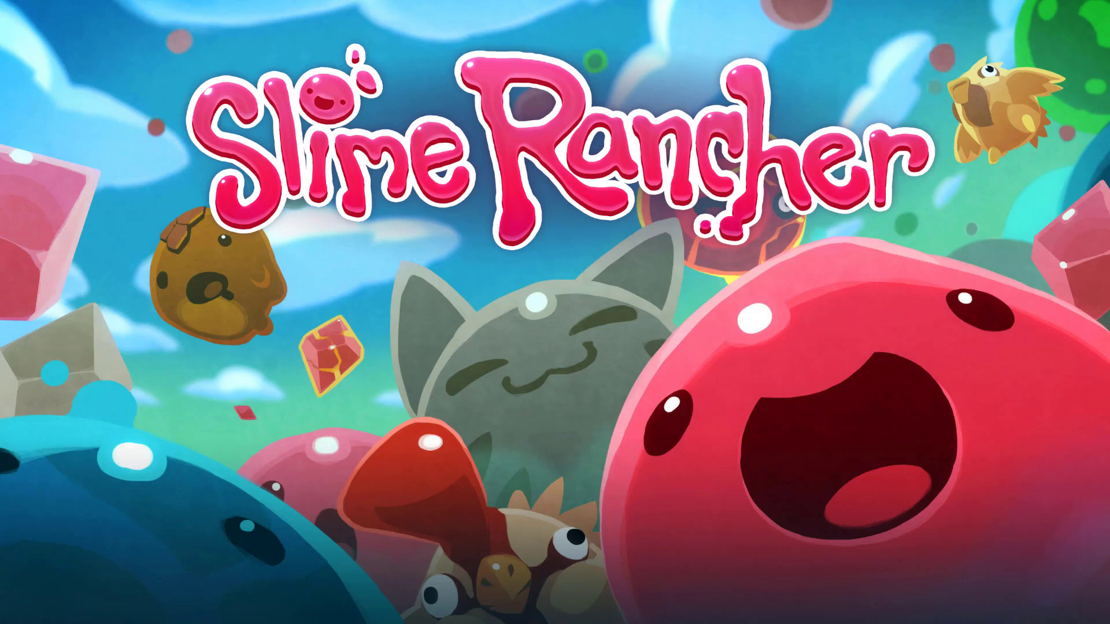
key("alt+Tab")
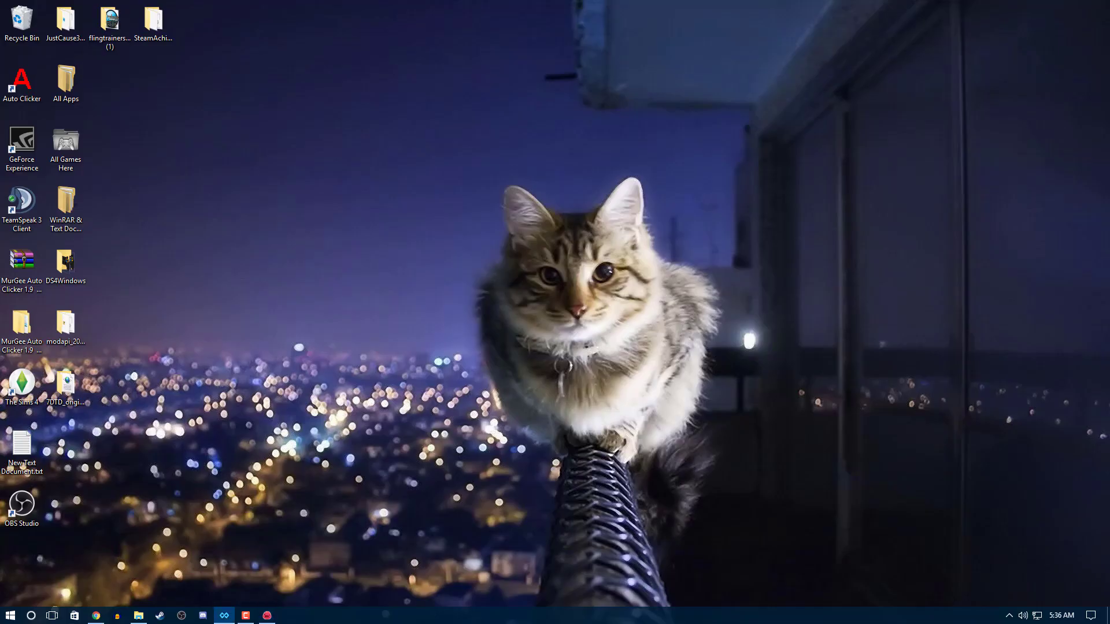
Return to Slime Rancher, choose New Game, and rename Game1 to 1.
left_click(265, 616)
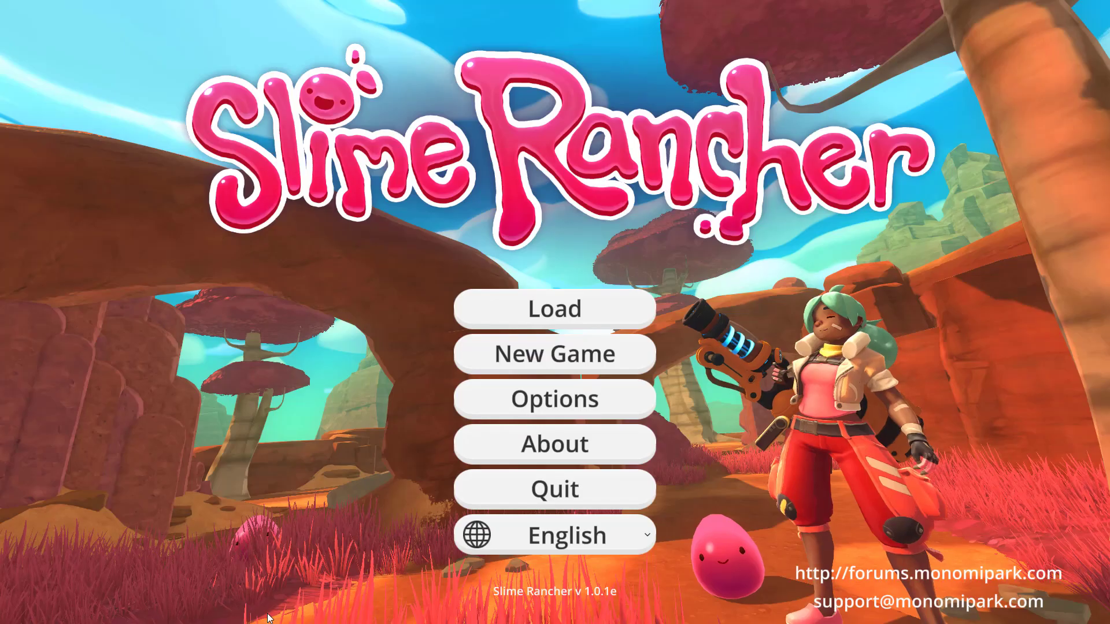
left_click(595, 363)
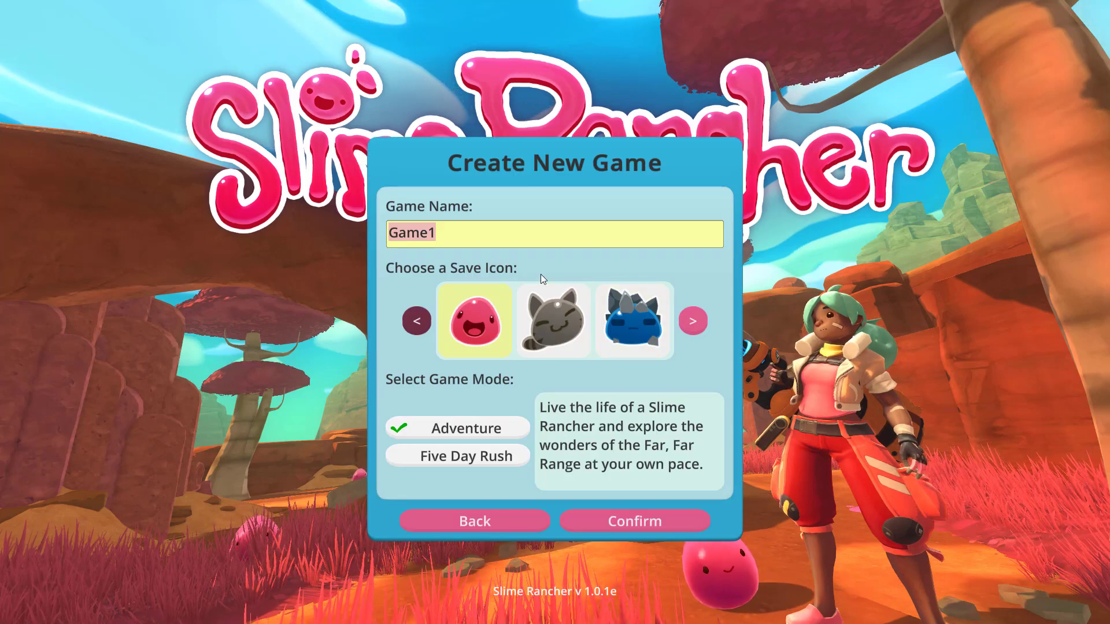
type("1")
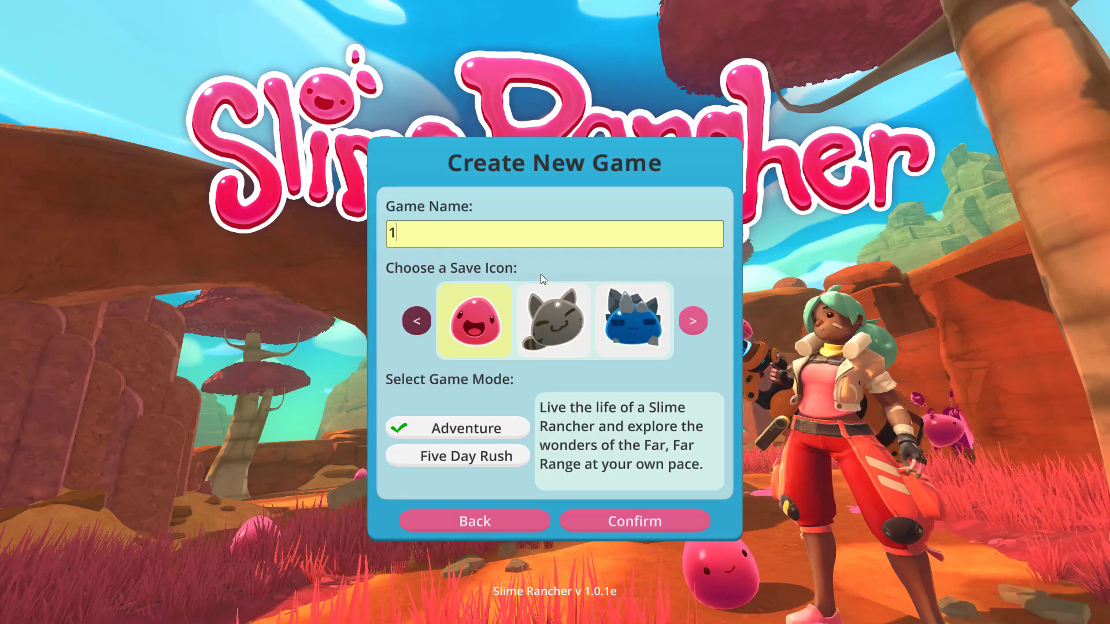